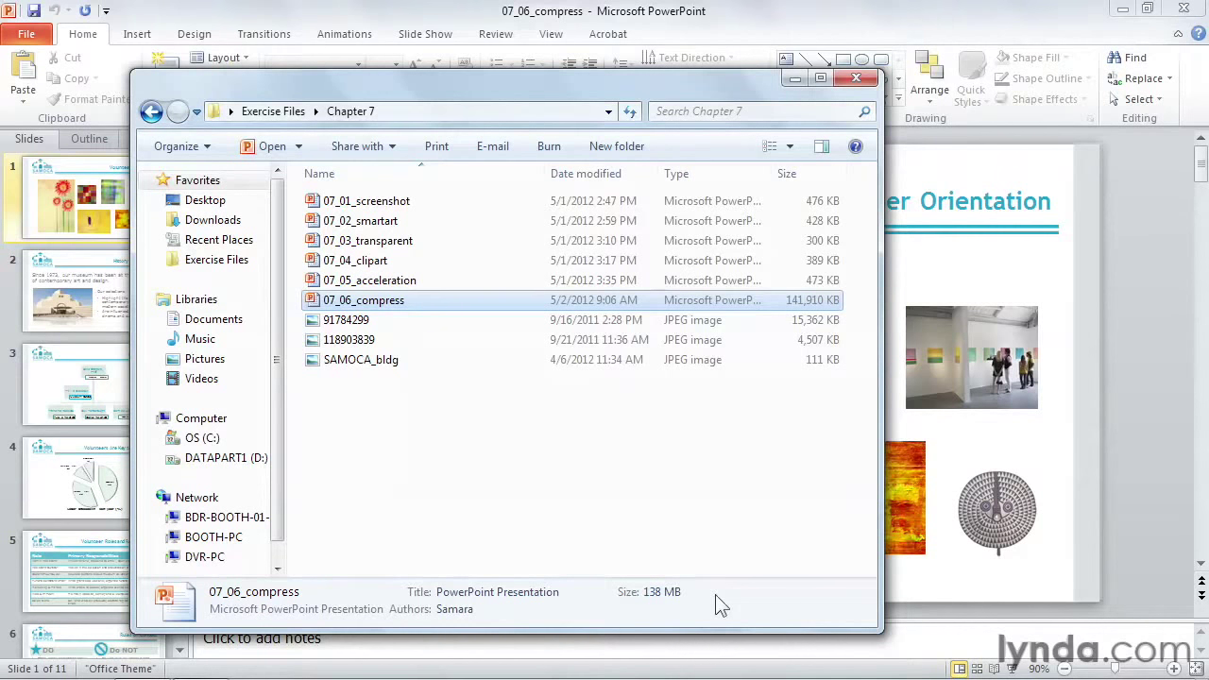
# Step: Close the folder window, select the tall flower picture, and bring up Compress Pictures
pyautogui.hotkey('alt', 'F4')
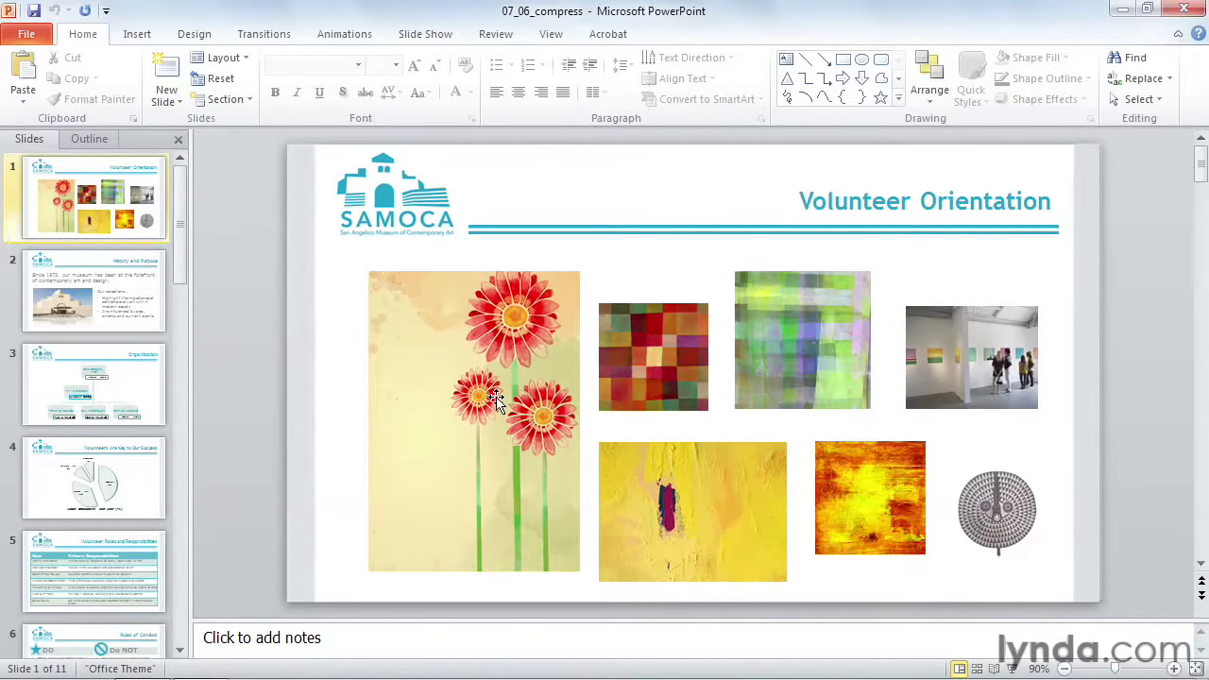
pyautogui.click(464, 330)
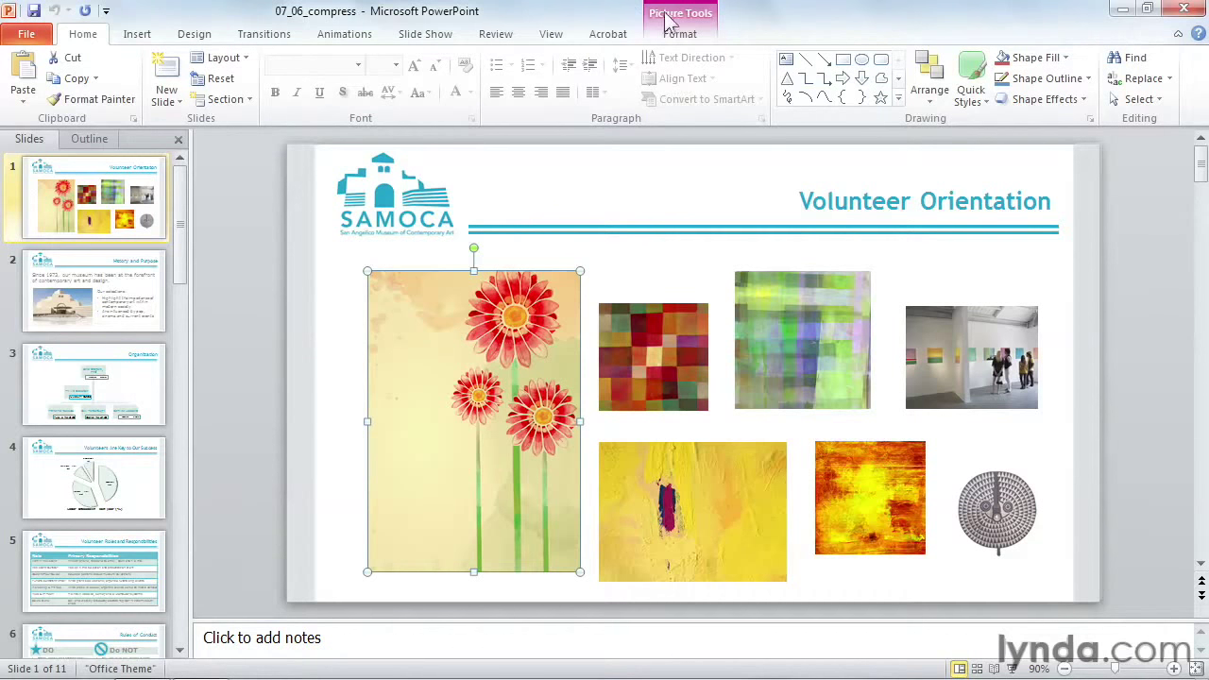
pyautogui.click(684, 35)
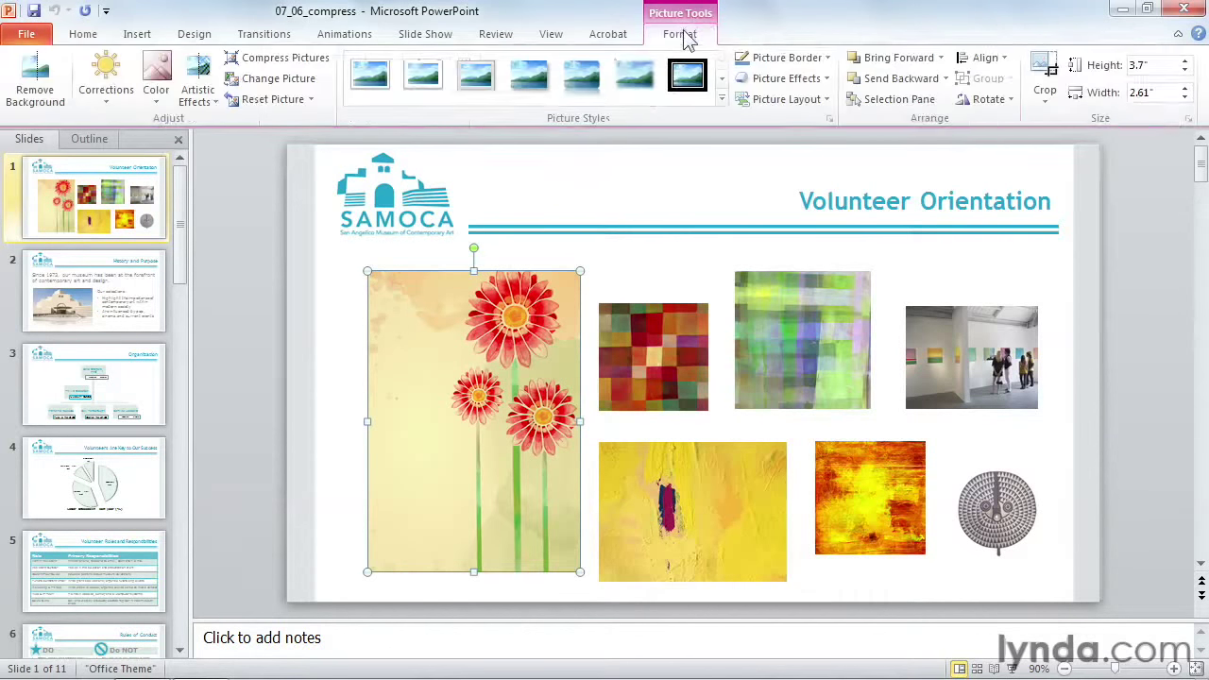
pyautogui.click(283, 59)
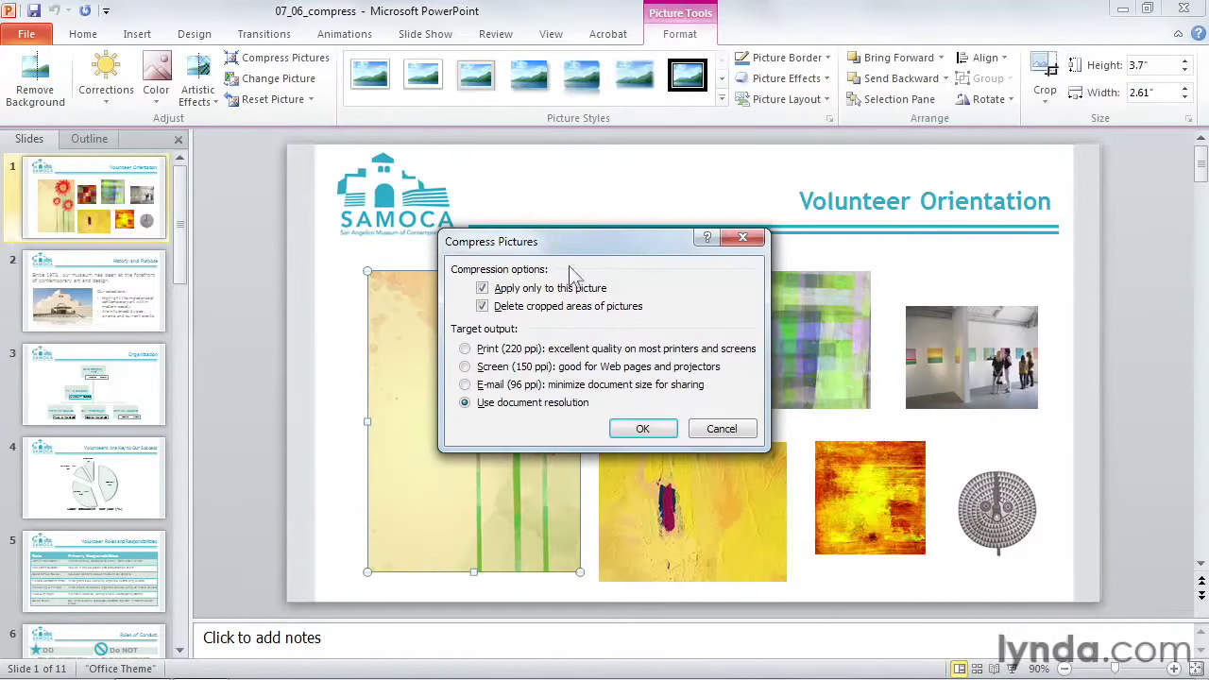
# Step: Compress all pictures at Screen (150 ppi), keeping deletion of cropped areas on
pyautogui.click(483, 305)
pyautogui.click(483, 305)
pyautogui.click(485, 291)
pyautogui.click(465, 350)
pyautogui.click(465, 367)
pyautogui.click(465, 386)
pyautogui.click(465, 403)
pyautogui.click(465, 367)
pyautogui.click(642, 429)
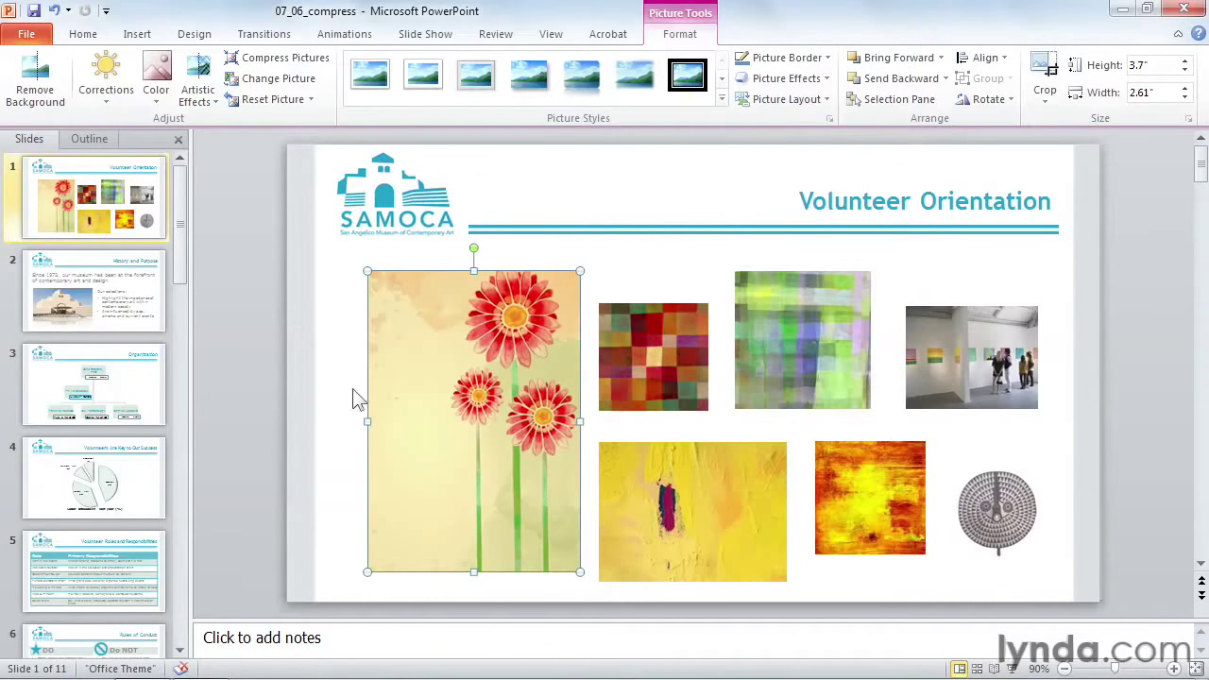
# Step: Once compression finishes, go to File Info, which still lists the presentation at 138MB
pyautogui.click(33, 34)
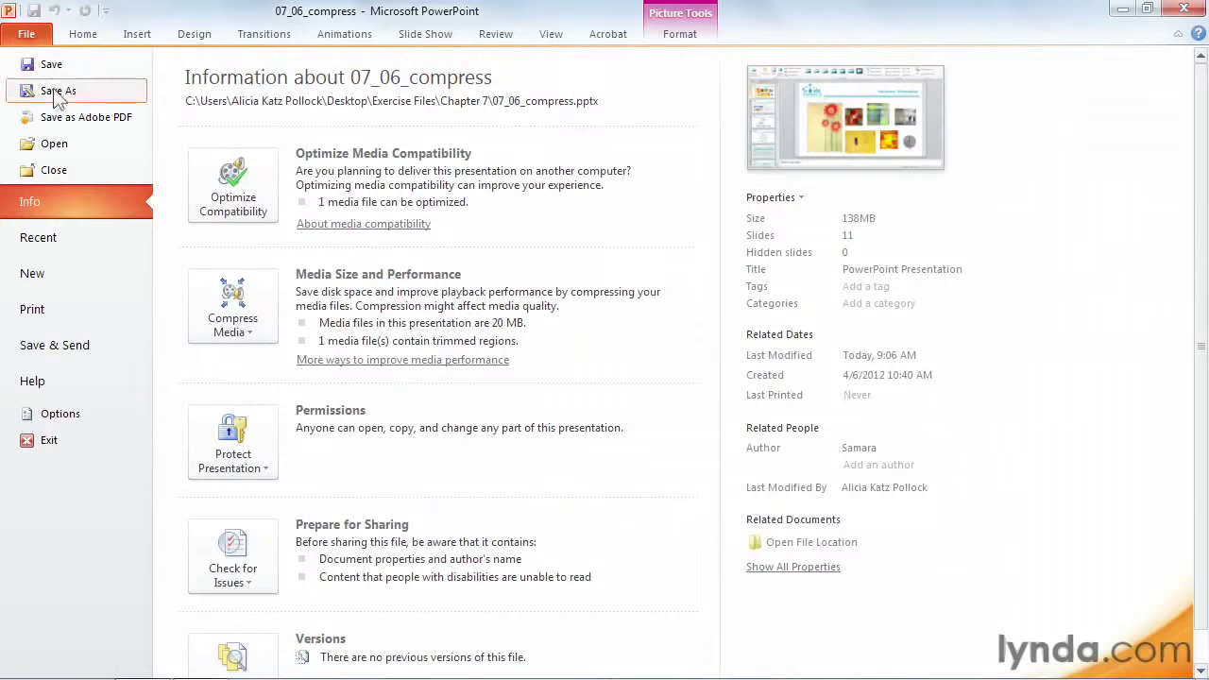
# Step: Save a copy as 07_06_compress_compressed and return to its Info page showing 20.1MB
pyautogui.click(54, 90)
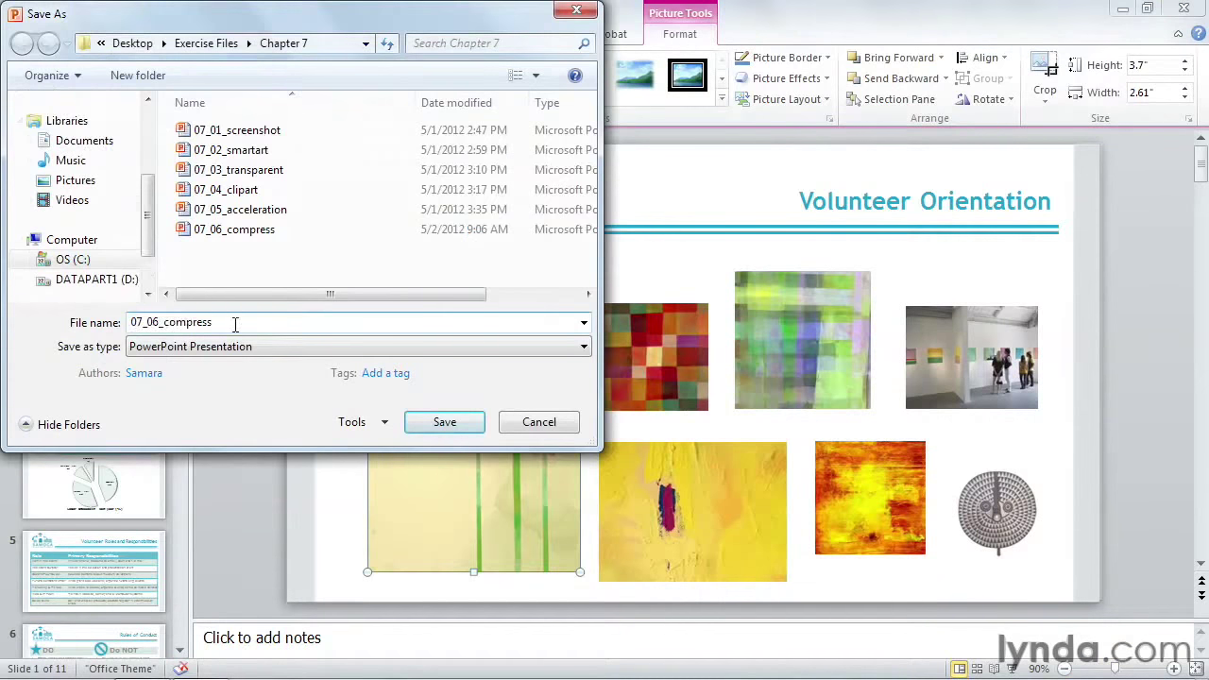
pyautogui.write('_compressed')
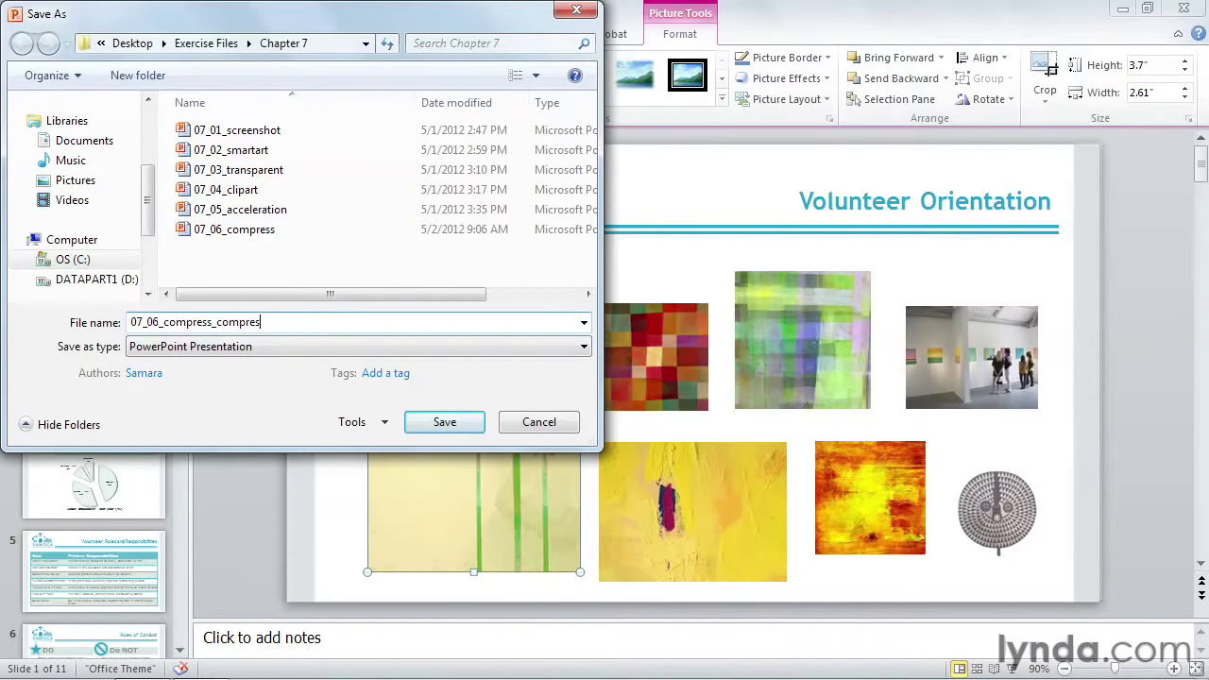
pyautogui.click(435, 421)
pyautogui.click(27, 34)
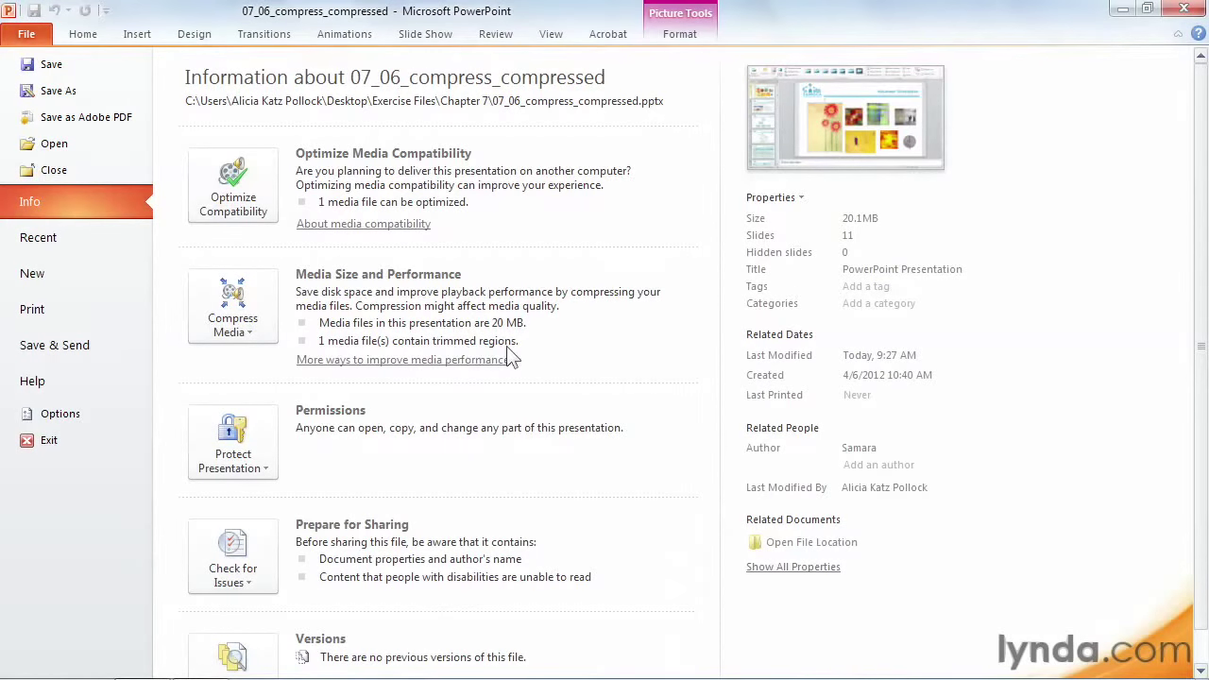
# Step: Compress the slide 10 video at Internet Quality, saving 9.9 MB, and close the report
pyautogui.click(267, 315)
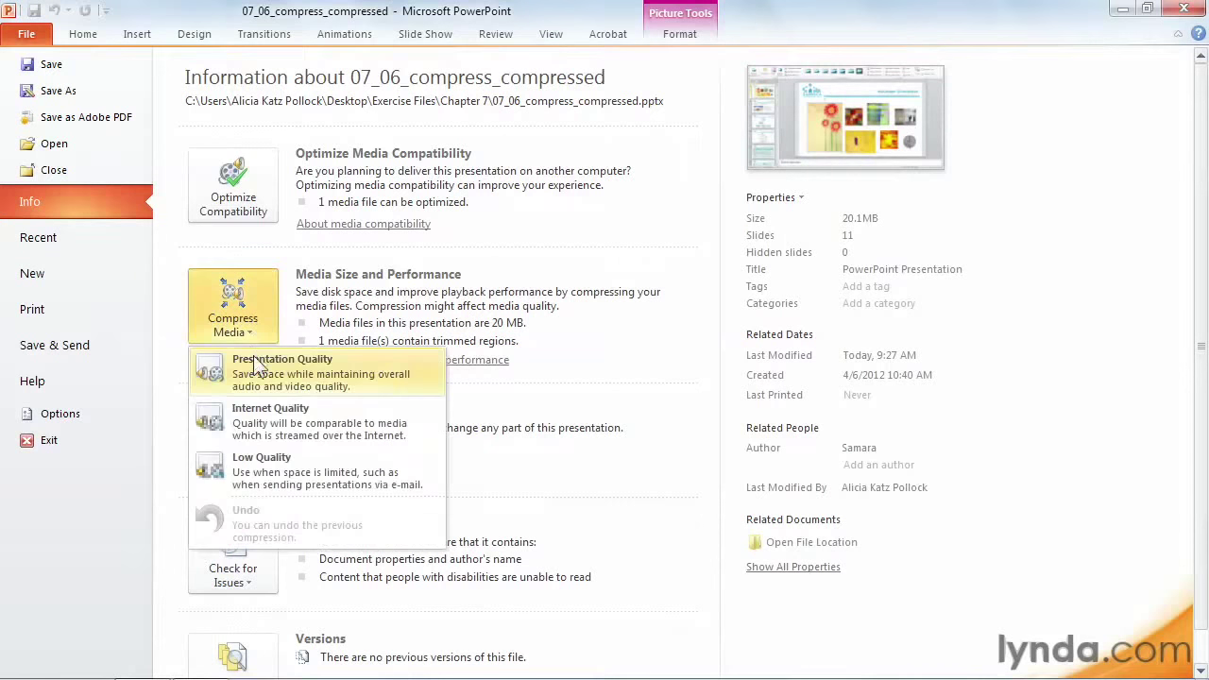
pyautogui.click(347, 413)
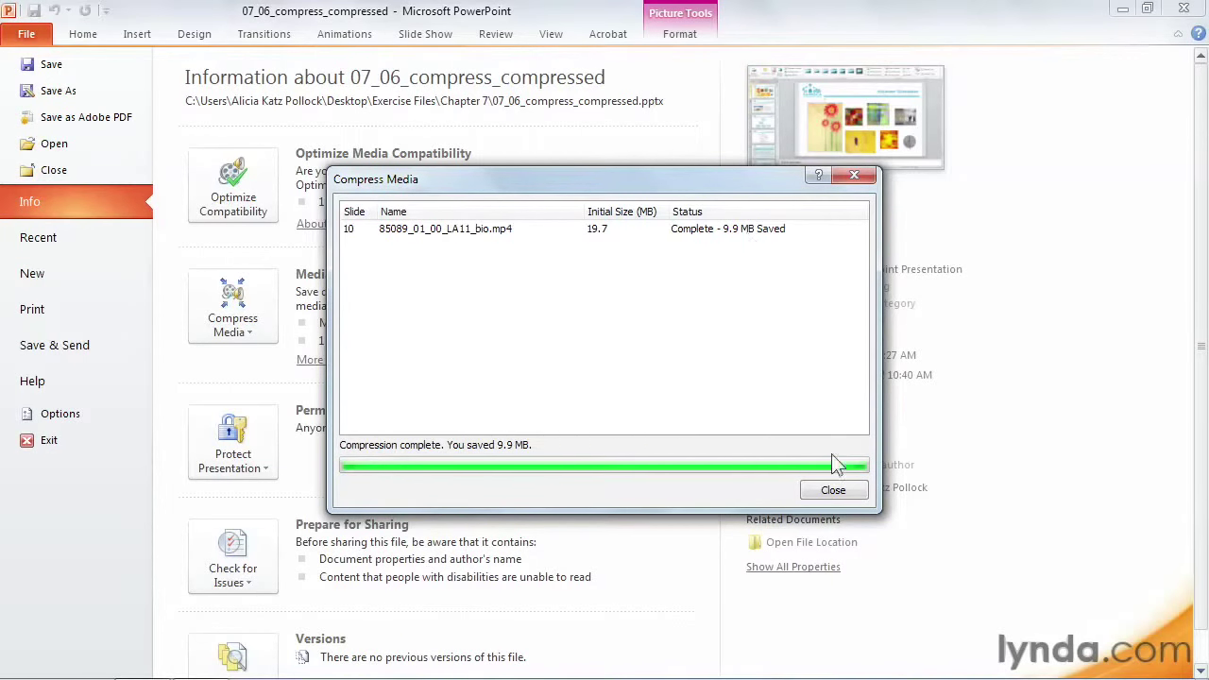
pyautogui.click(834, 491)
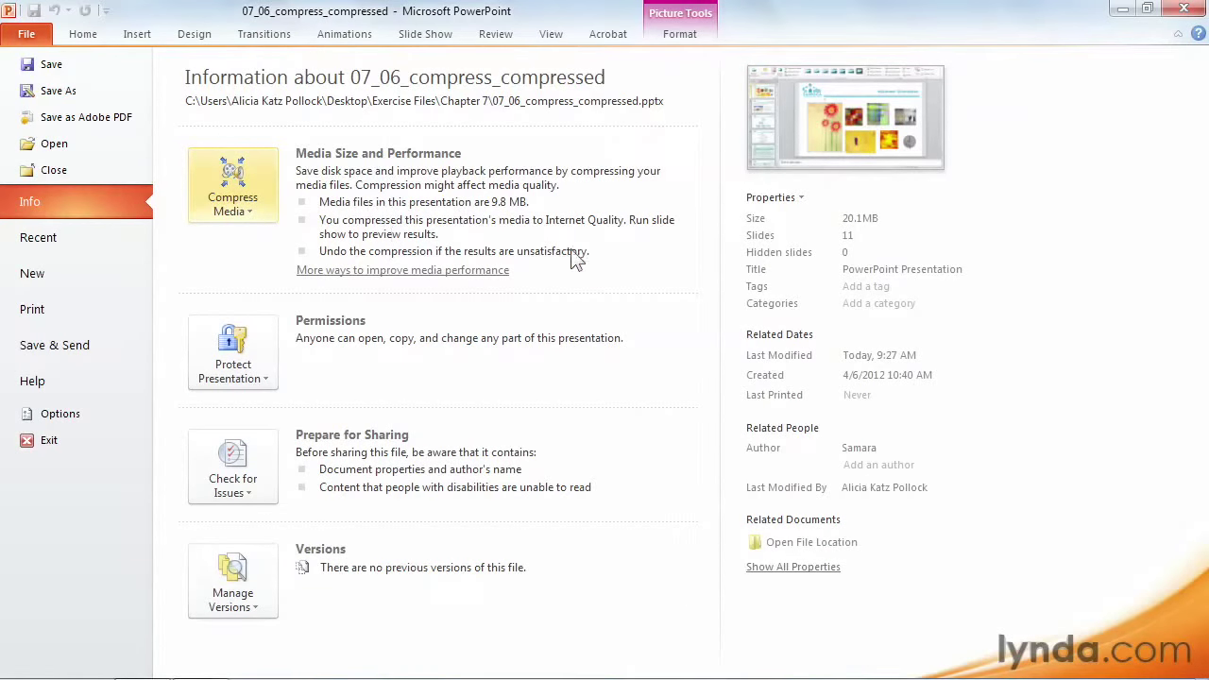
# Step: Check the Compress Media undo option, dismiss it unused, and return to the slides
pyautogui.click(262, 181)
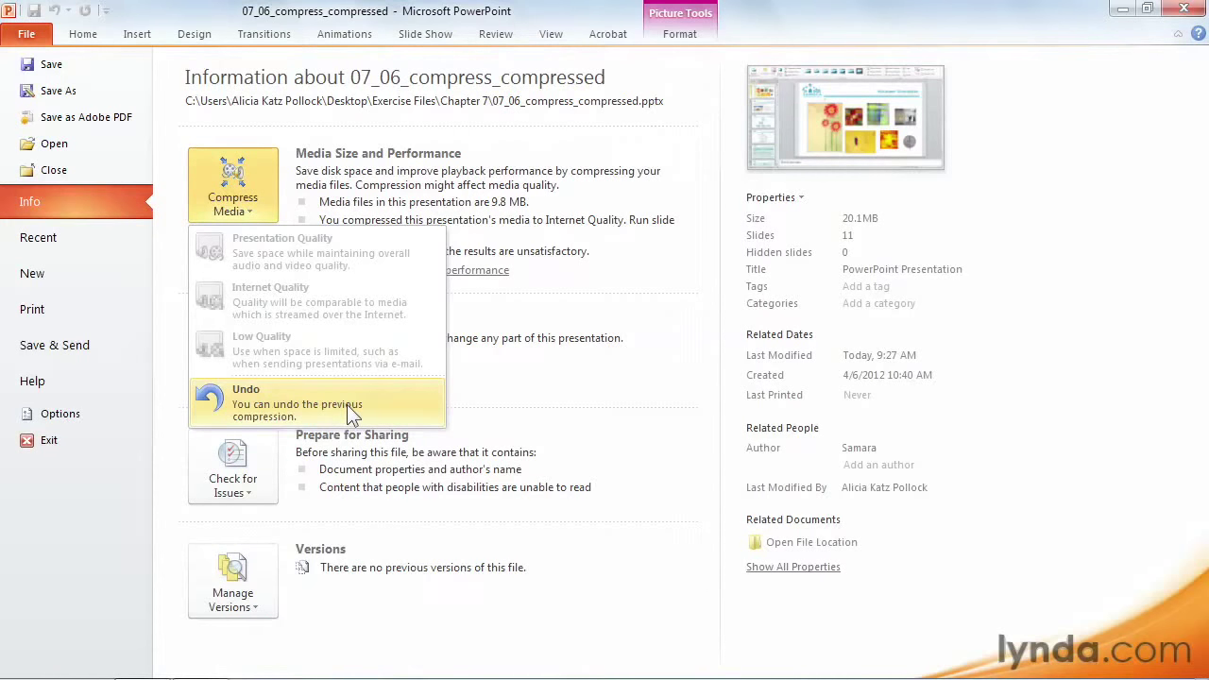
pyautogui.click(484, 395)
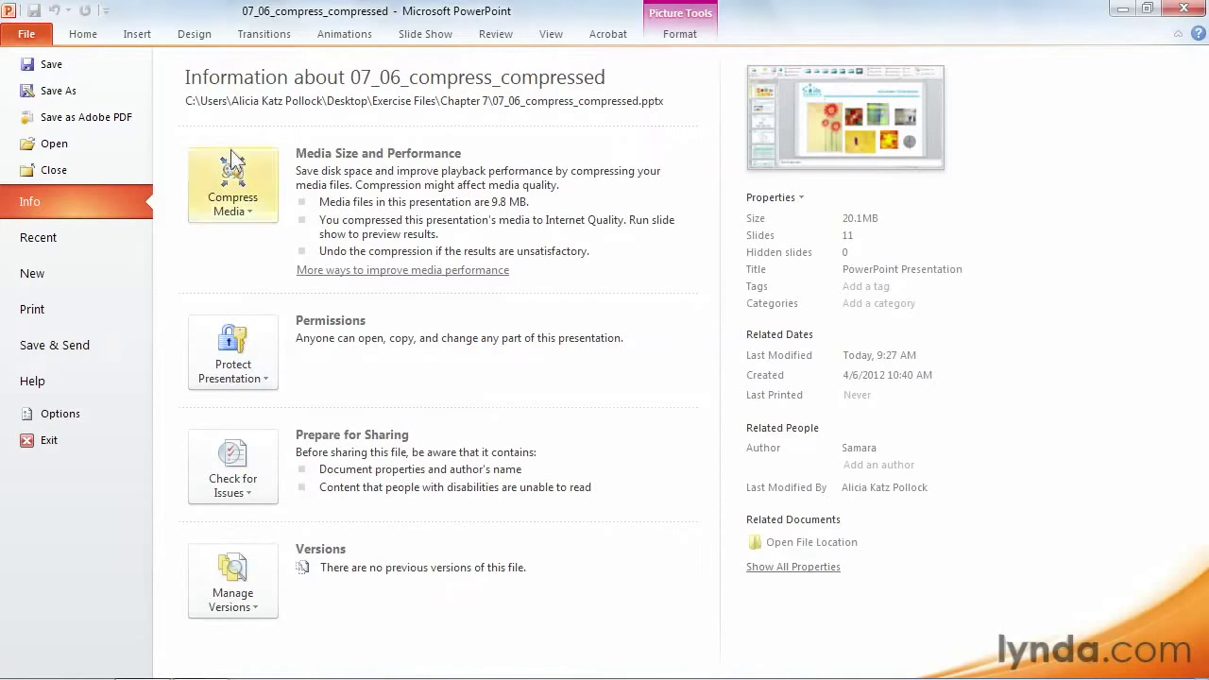
pyautogui.click(80, 36)
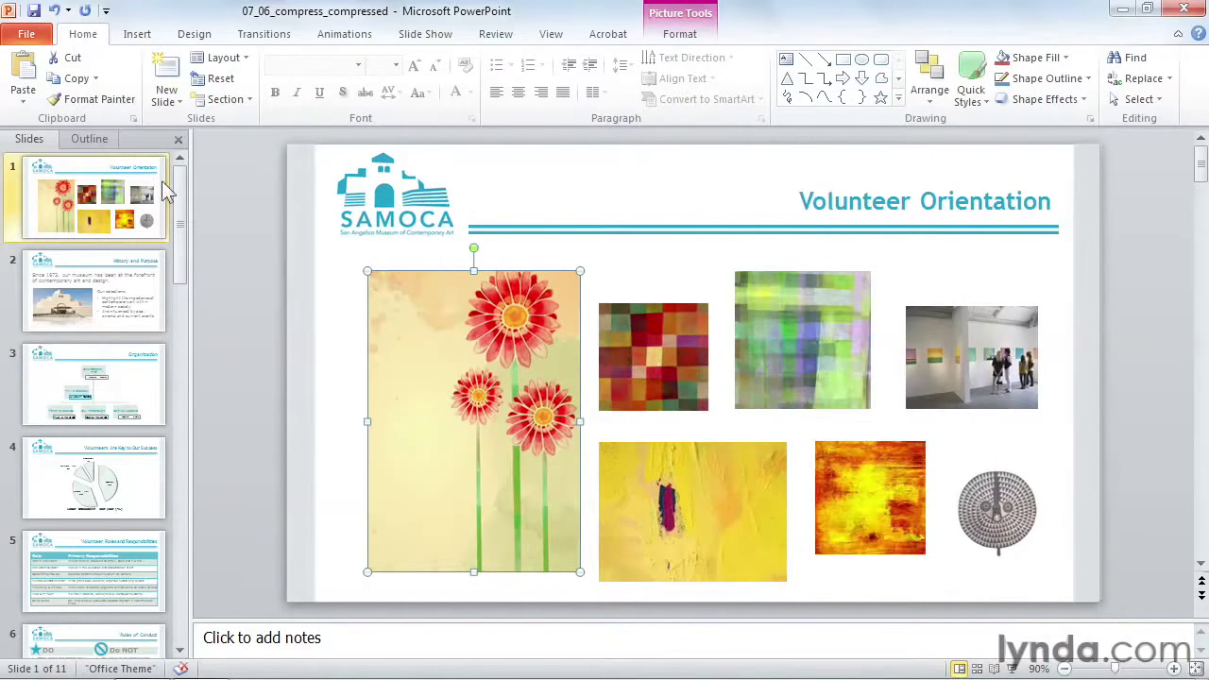
# Step: Play and pause slide 10's compressed video, then select the compressed copy in the Chapter 7 folder
pyautogui.scroll(-5, 157, 530)
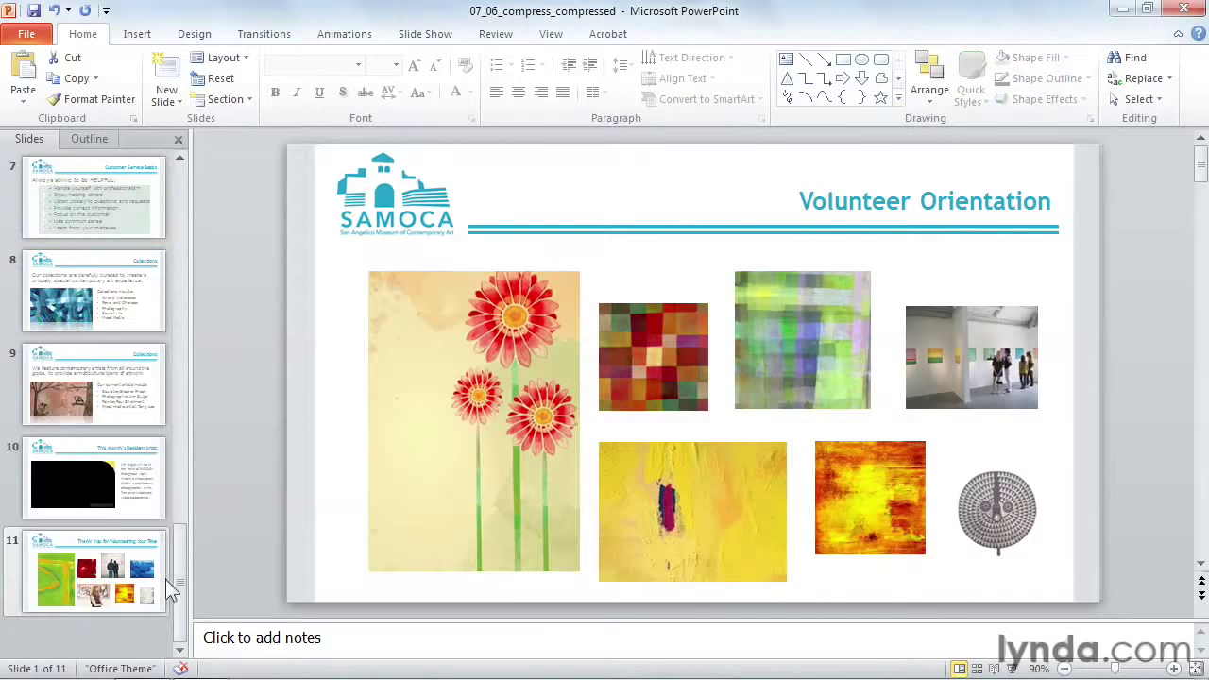
pyautogui.click(89, 478)
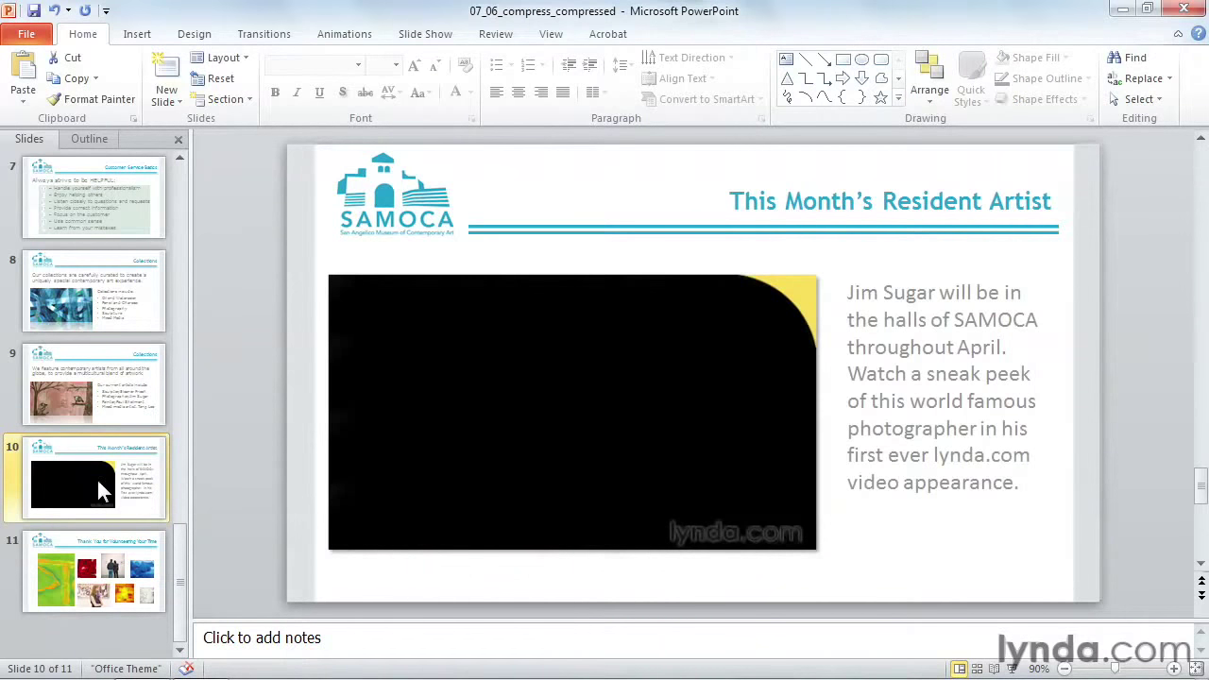
pyautogui.moveTo(464, 459)
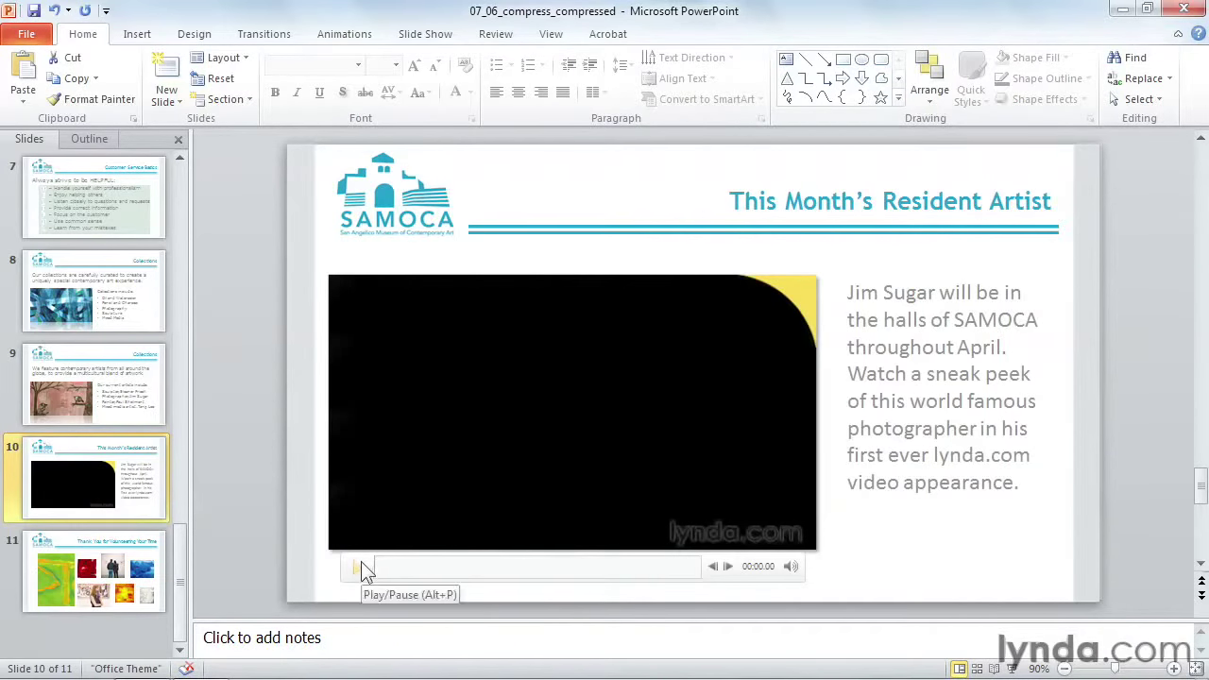
pyautogui.click(360, 567)
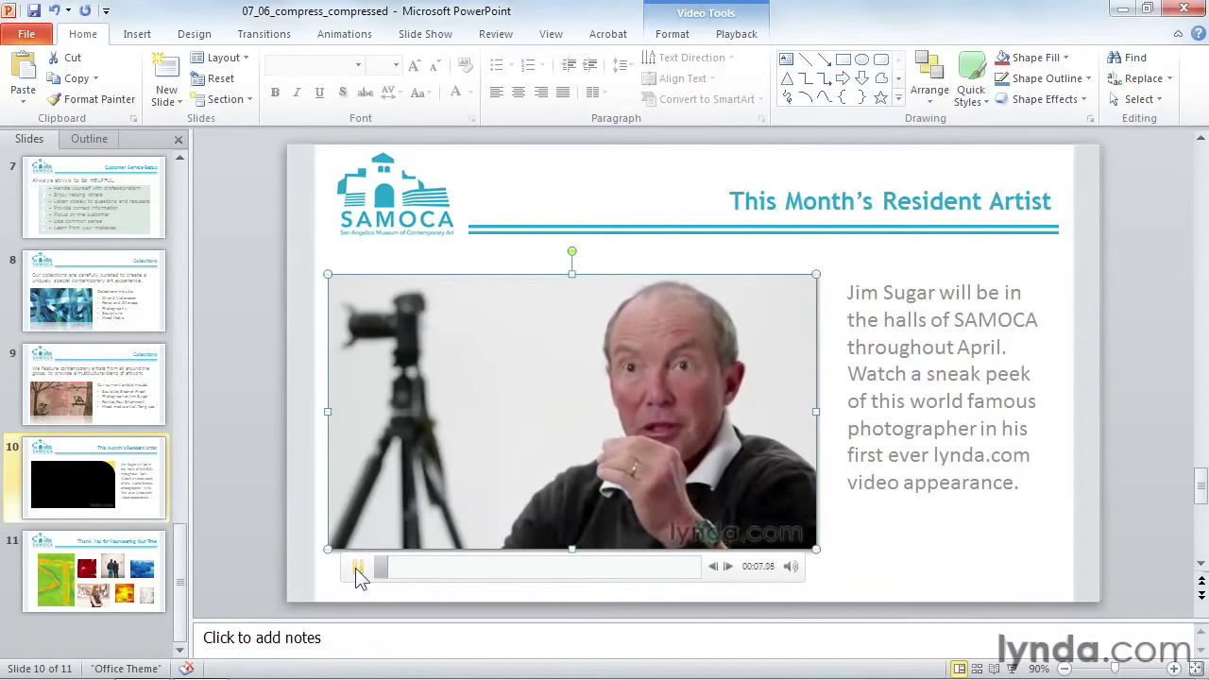
pyautogui.click(357, 568)
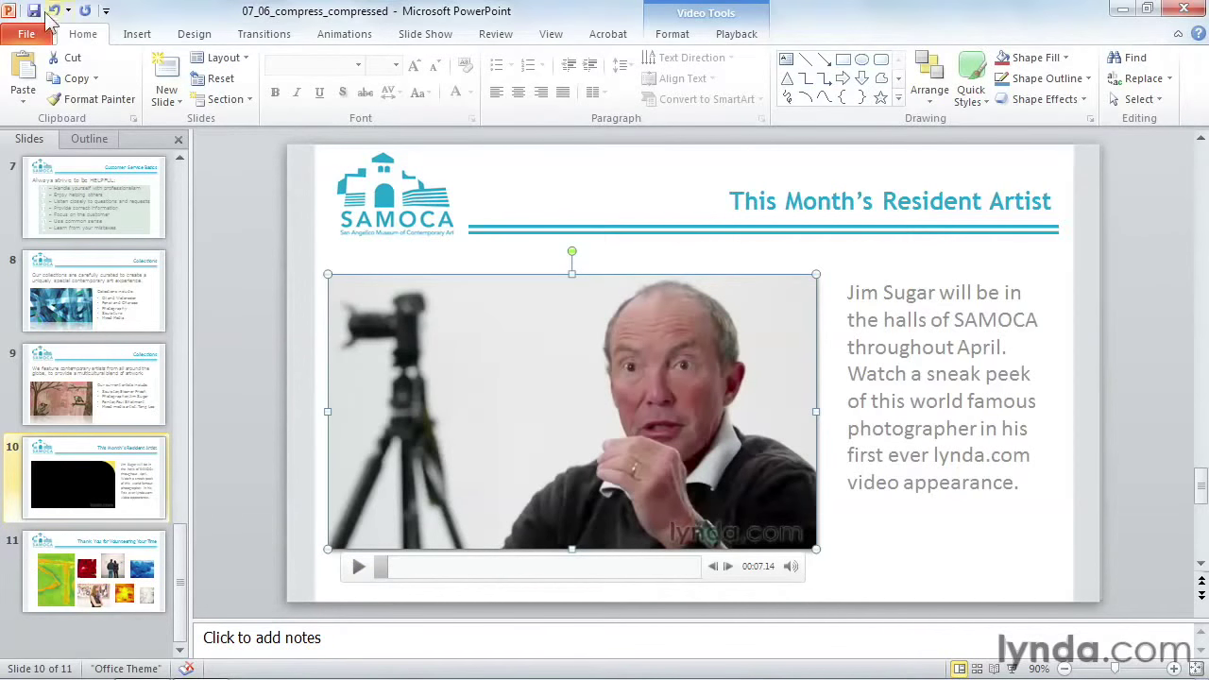
pyautogui.hotkey('alt', 'Tab')
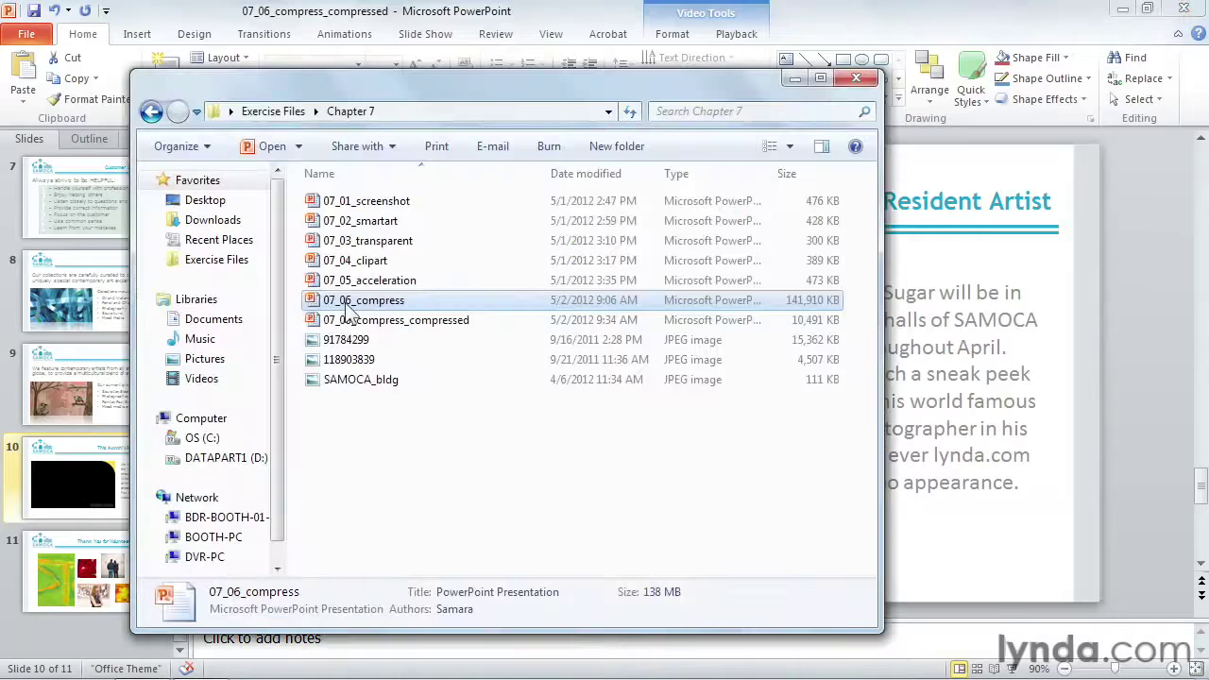
pyautogui.click(783, 322)
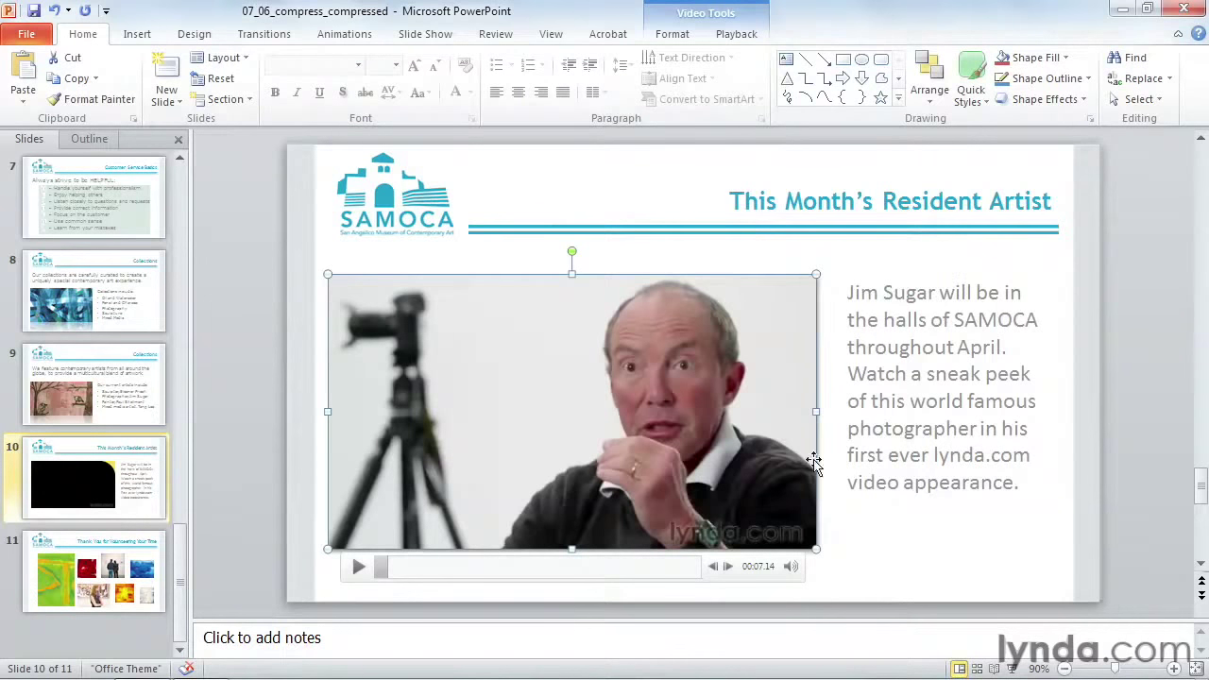
# Step: Return to the Info page of 07_06_compress_compressed, now 10.2MB with 9.8 MB media
pyautogui.click(28, 36)
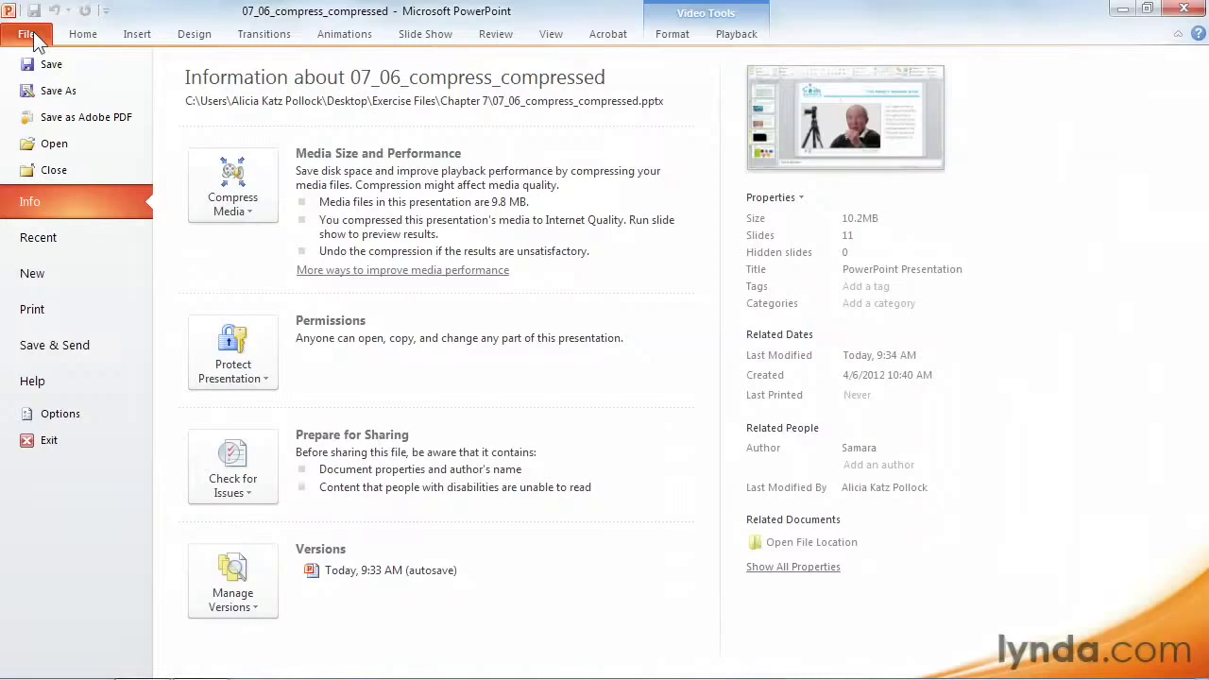
# Step: In Options > Advanced, keep 07_06_compress_compressed as the image settings' target file
pyautogui.click(59, 416)
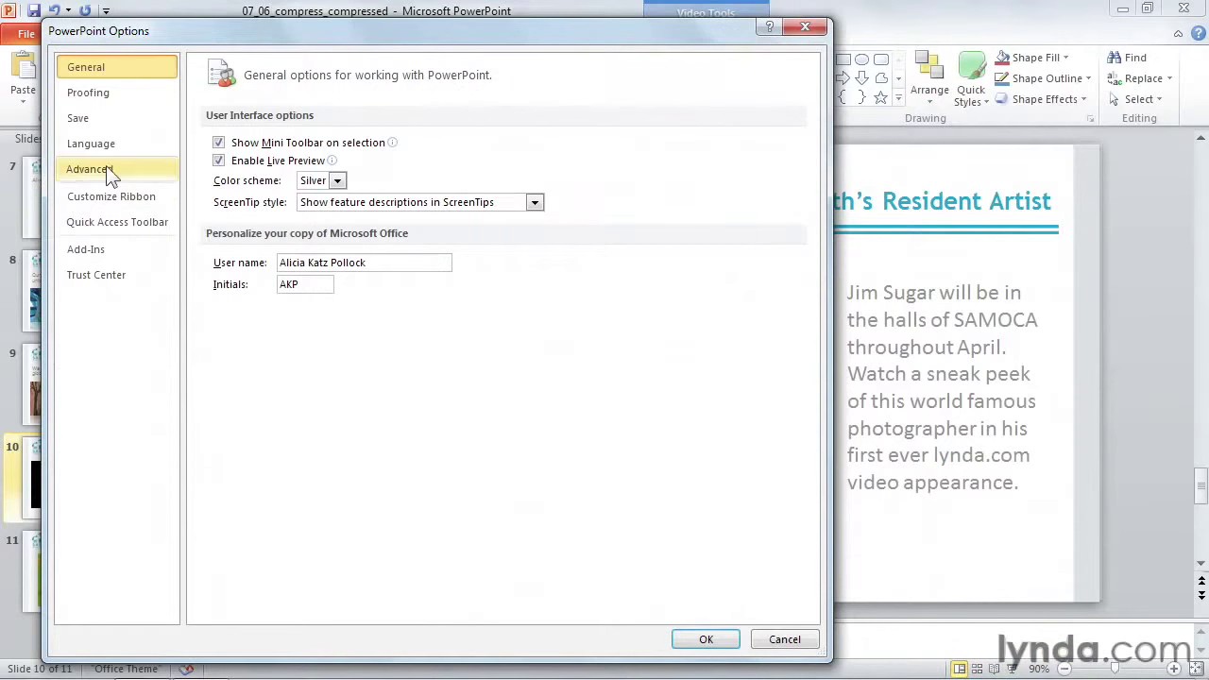
pyautogui.click(77, 168)
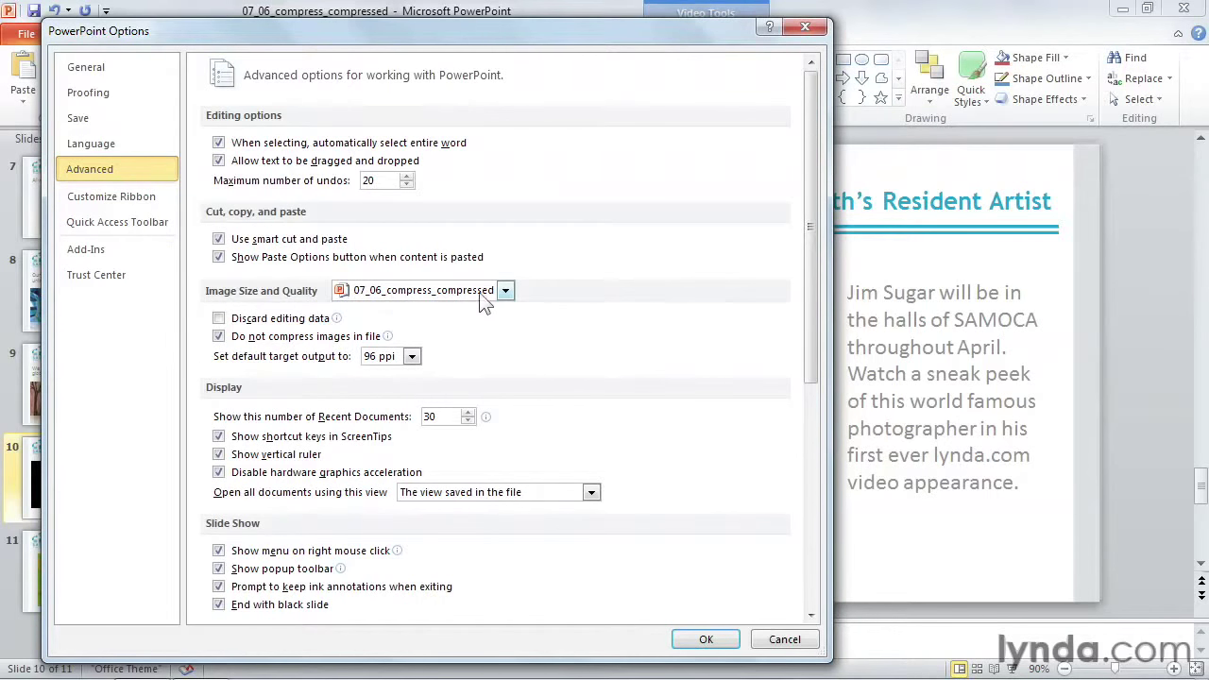
pyautogui.click(506, 293)
pyautogui.click(507, 294)
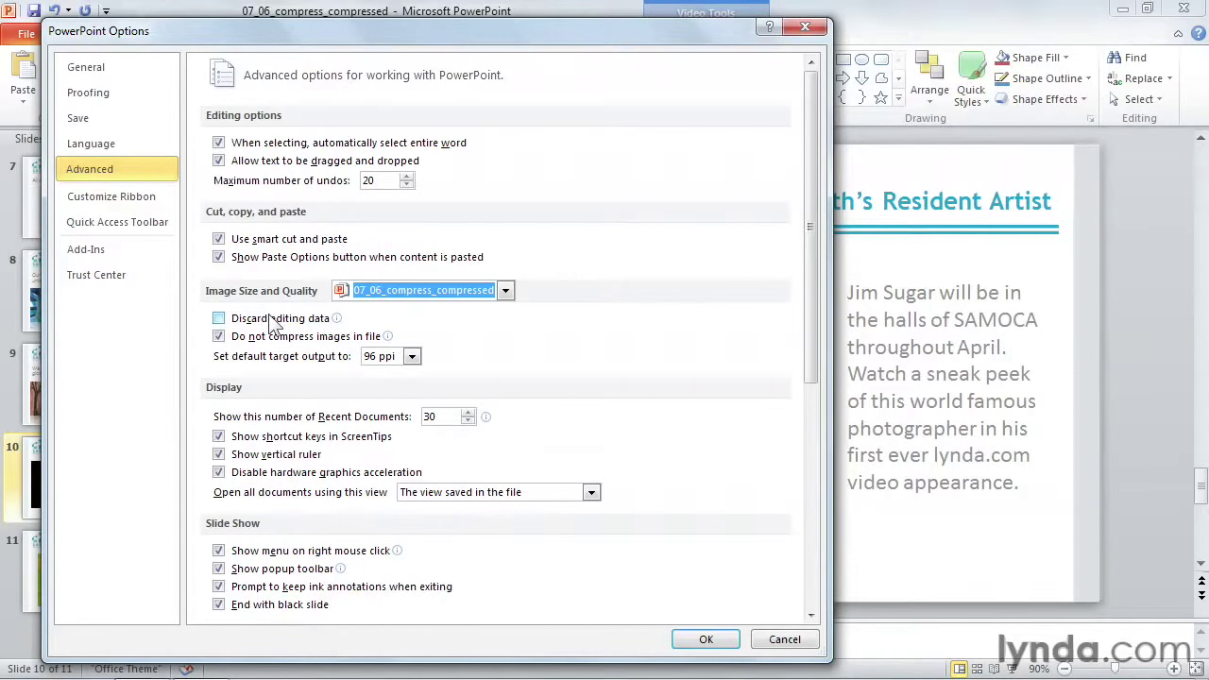
# Step: Try allowing image compression at 150 ppi, cancel without saving, and select Thank You slide 11
pyautogui.moveTo(264, 346)
pyautogui.moveTo(225, 345)
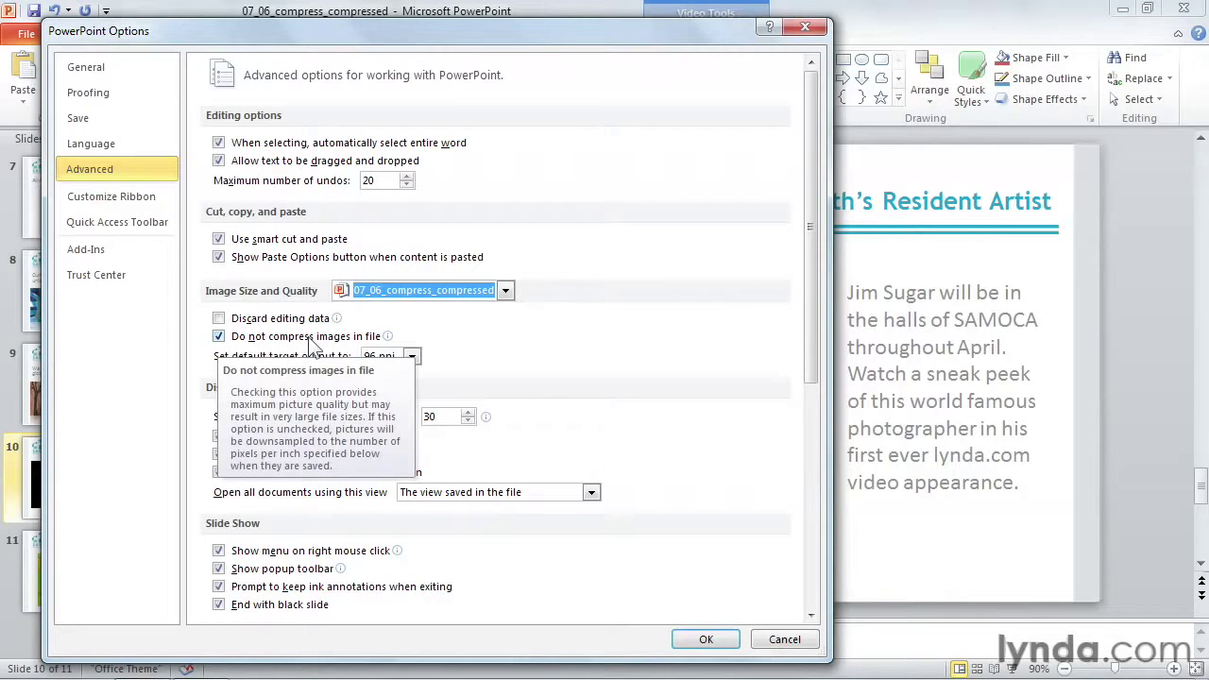
pyautogui.click(218, 338)
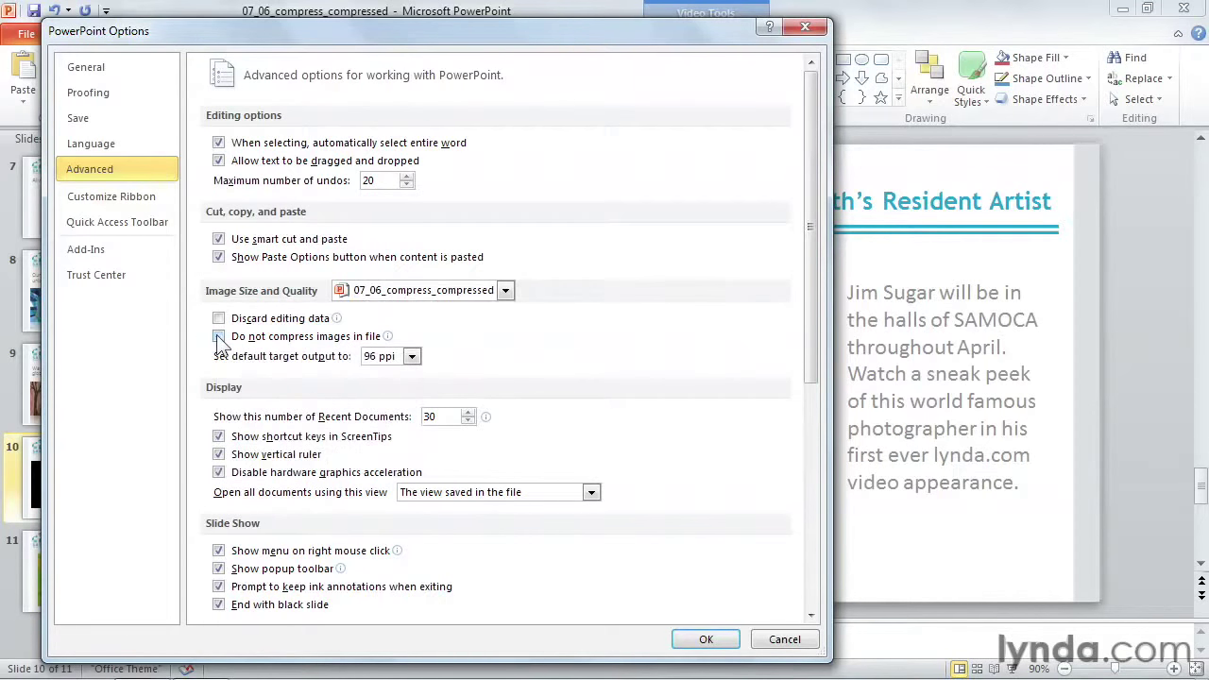
pyautogui.click(412, 357)
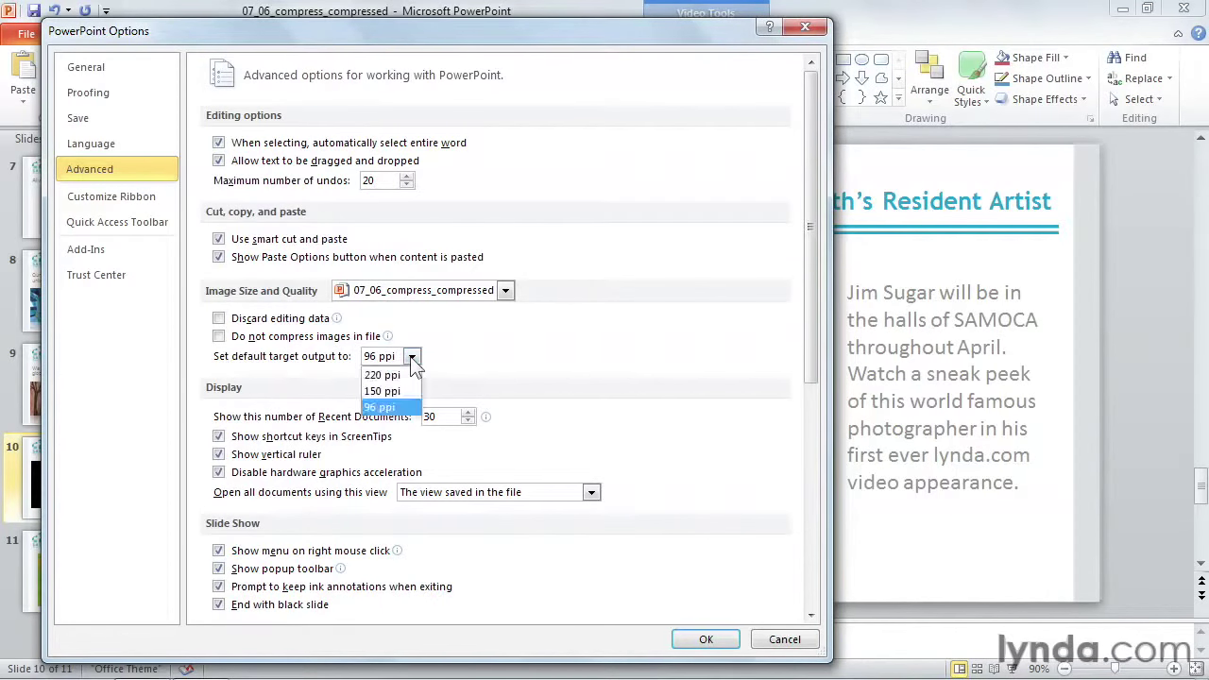
pyautogui.click(382, 391)
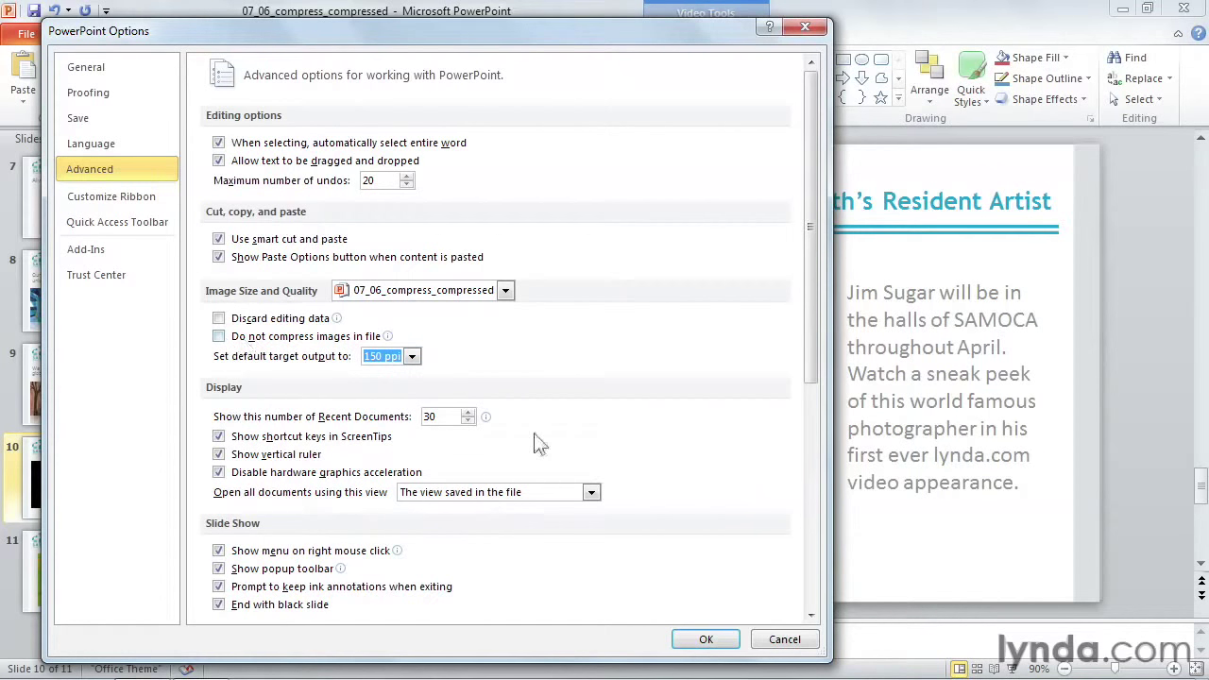
pyautogui.click(779, 642)
pyautogui.click(130, 593)
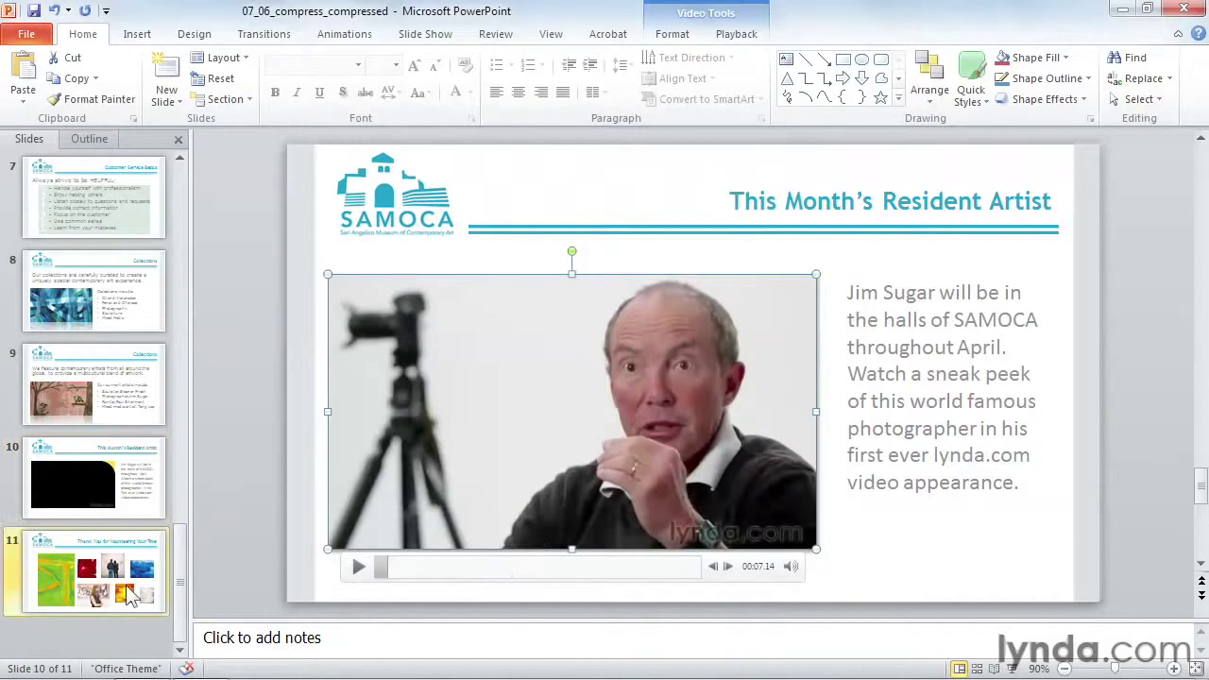